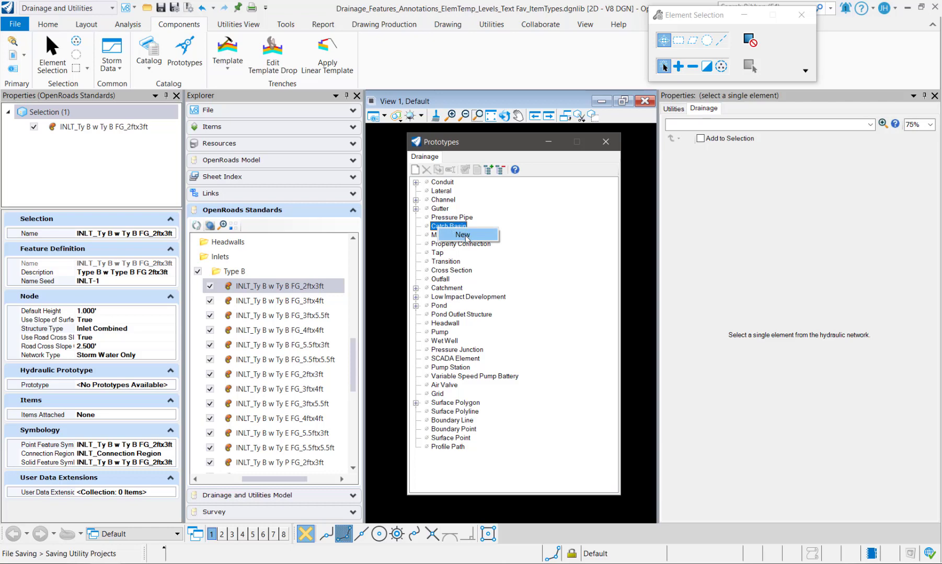
Create a new Catch Basin prototype and name it INLT_Ty B w Ty B FG_2ftx3ft
left_click(463, 235)
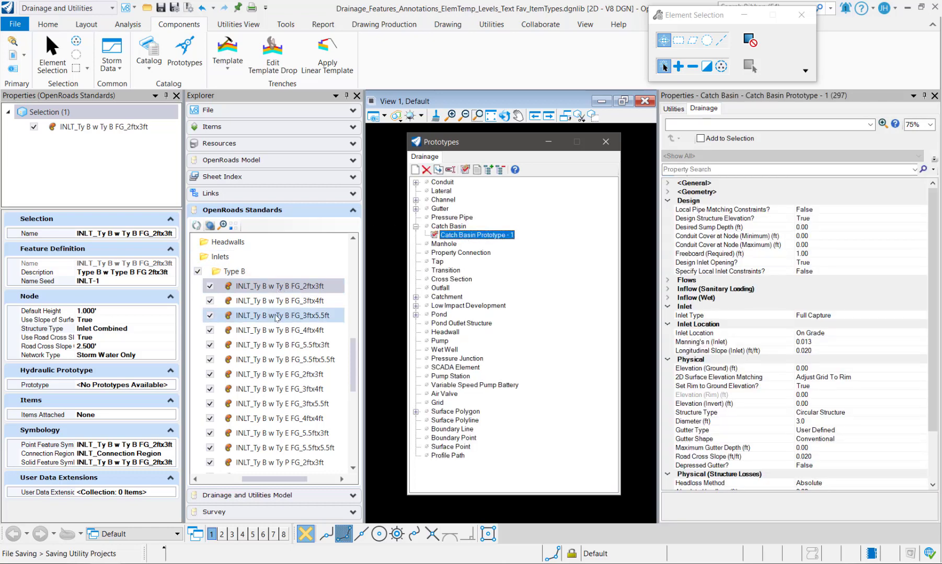
right_click(486, 235)
left_click(503, 277)
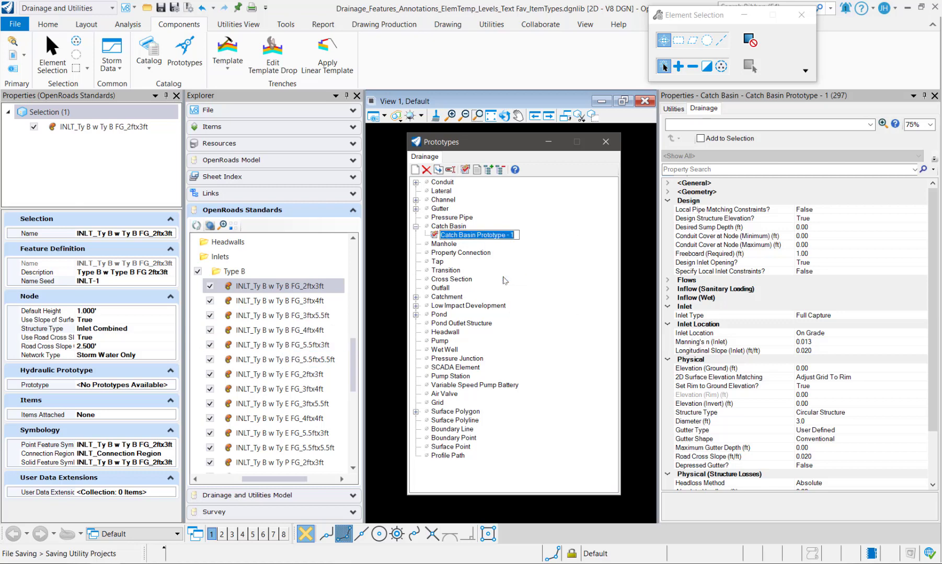
type("INLT_Ty B w Ty B FG_2ftx3ft")
key("Return")
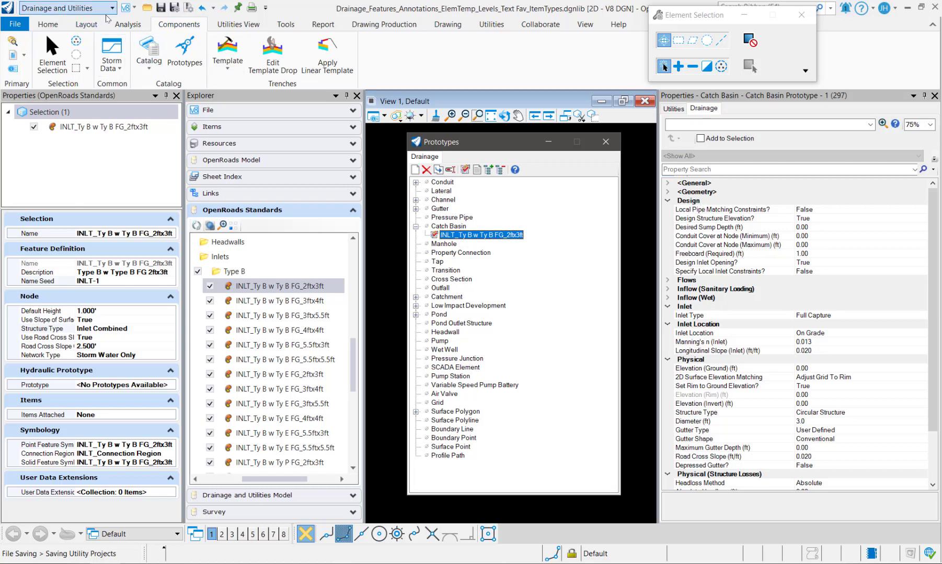
Examine the prototype's pipe matching, local inlet constraint, structure elevation and sump depth settings, consulting the drop inlet standard plate in the browser
left_click(128, 24)
left_click(706, 210)
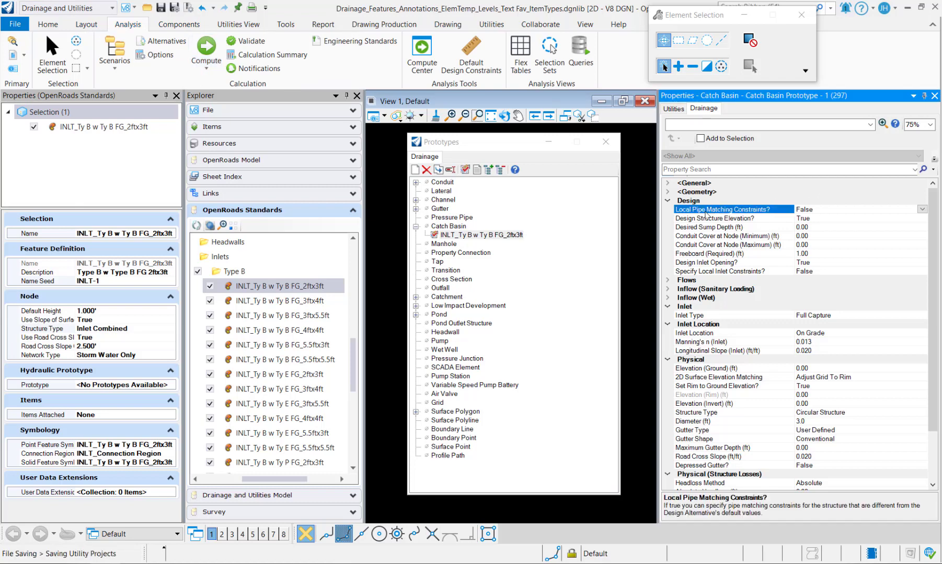
left_click(722, 272)
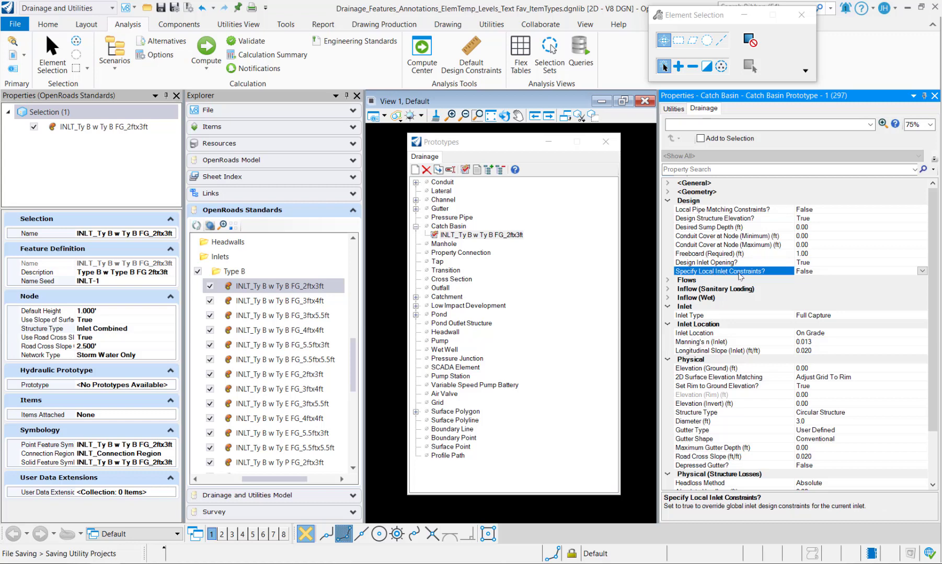
left_click(710, 222)
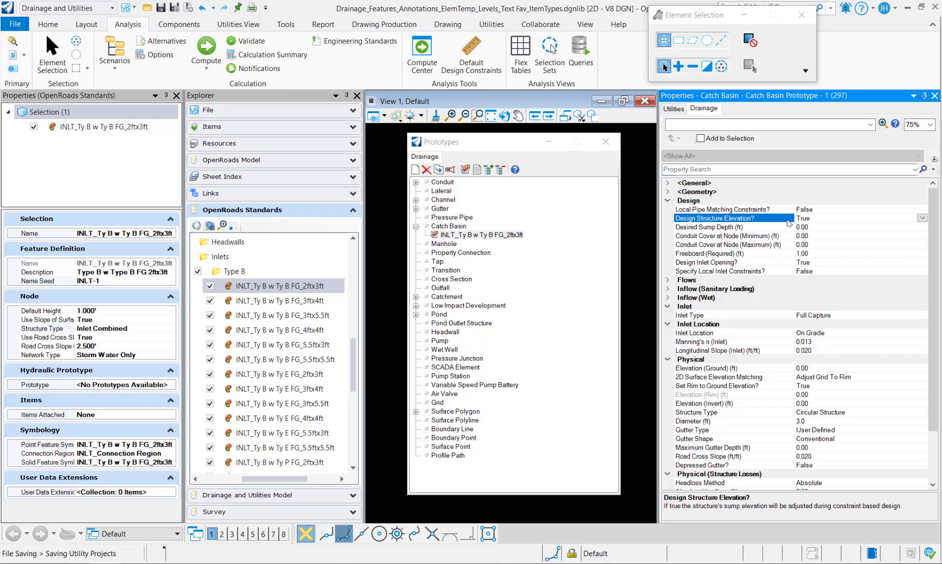
left_click(749, 228)
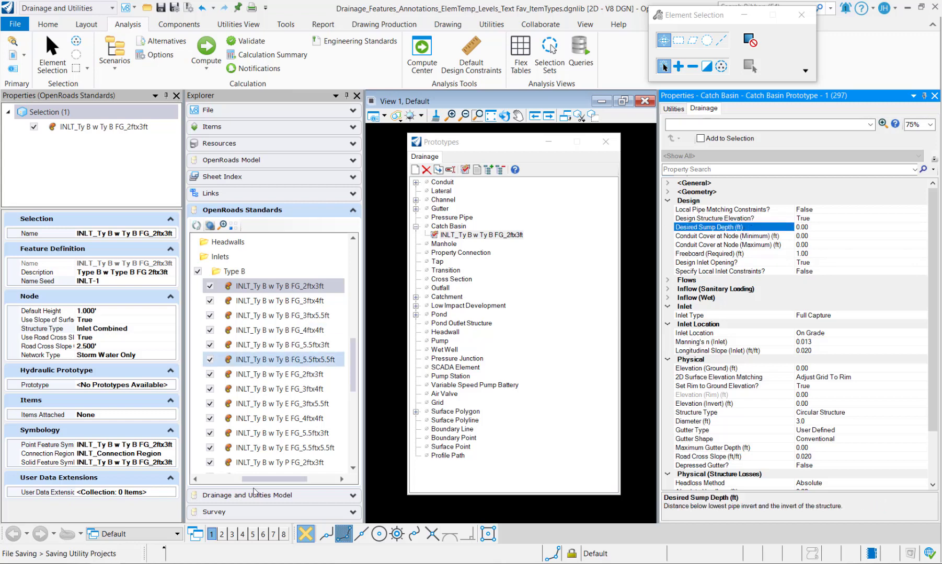
left_click(230, 563)
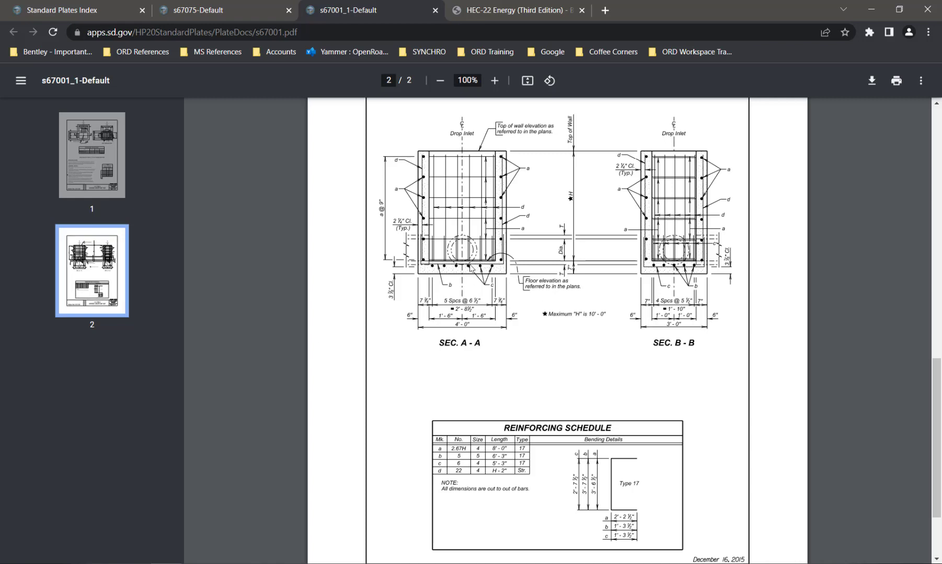
left_click(871, 10)
left_click(709, 227)
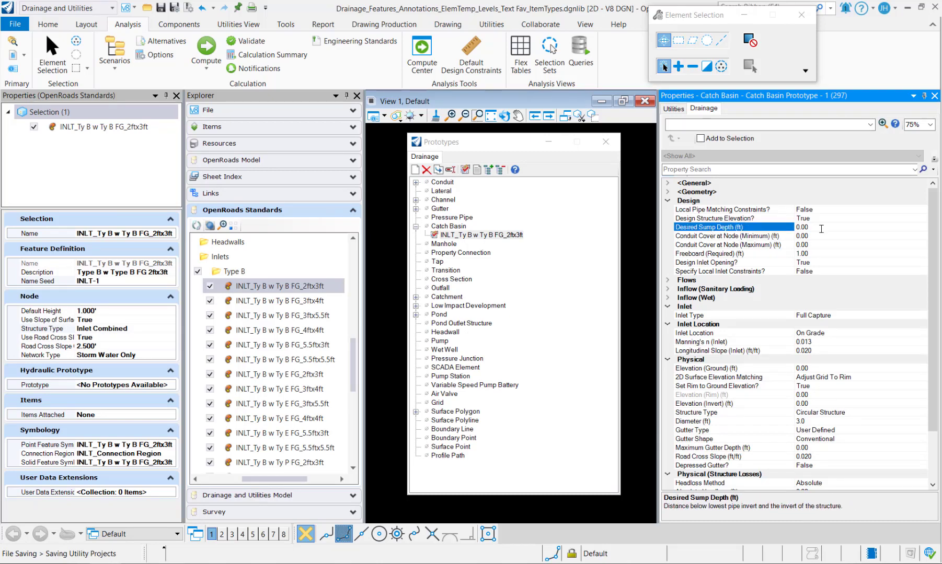
Check the prototype's minimum conduit cover against the pipe cover and node cover options in the default design constraints
left_click(751, 239)
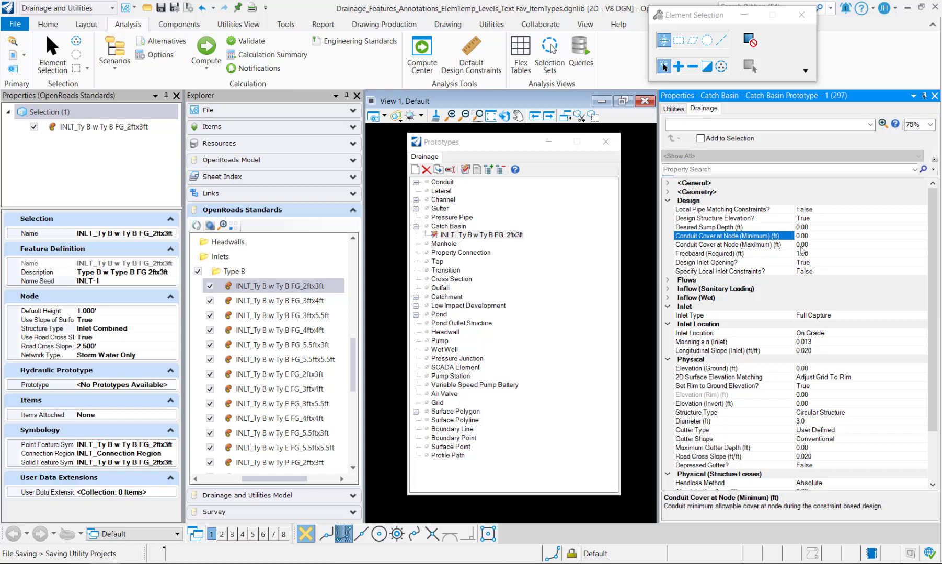
left_click(461, 61)
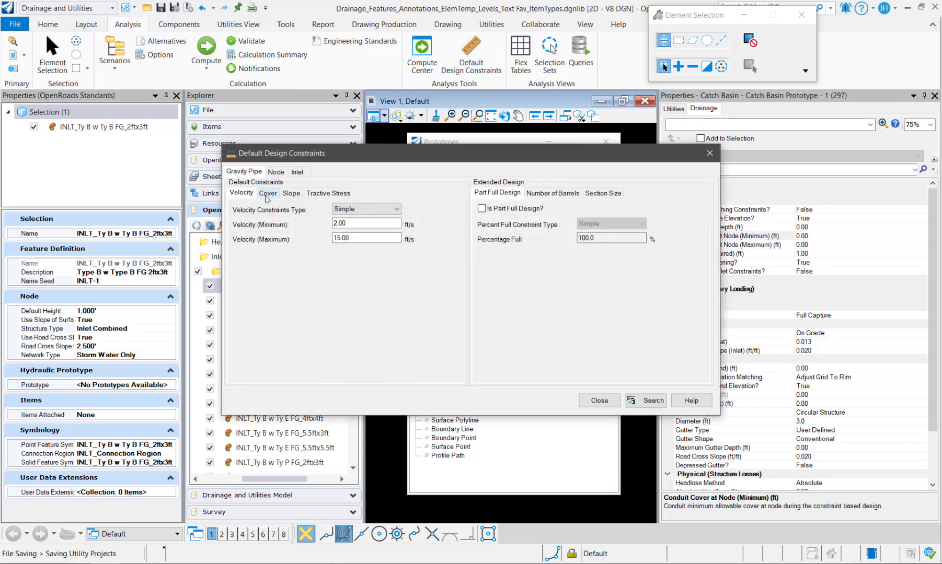
left_click(266, 193)
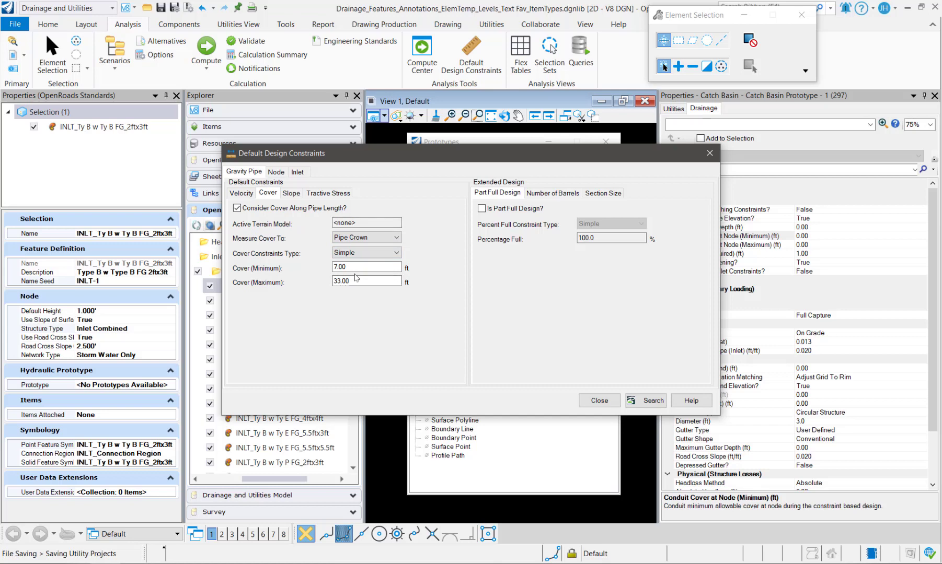
left_click(284, 172)
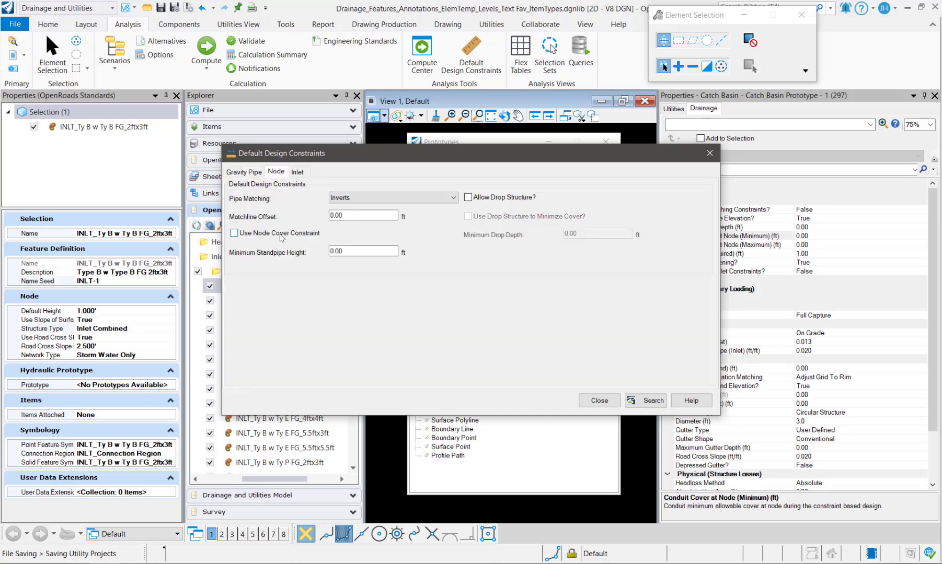
left_click(709, 153)
Review the required freeboard and Design Inlet Opening settings of the catch basin prototype
left_click(714, 254)
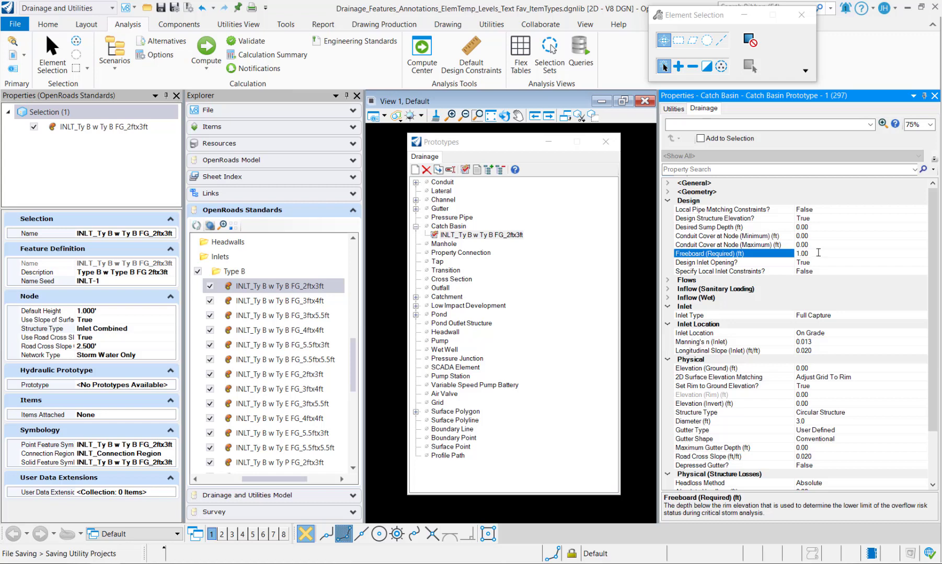
left_click(787, 253)
left_click(759, 264)
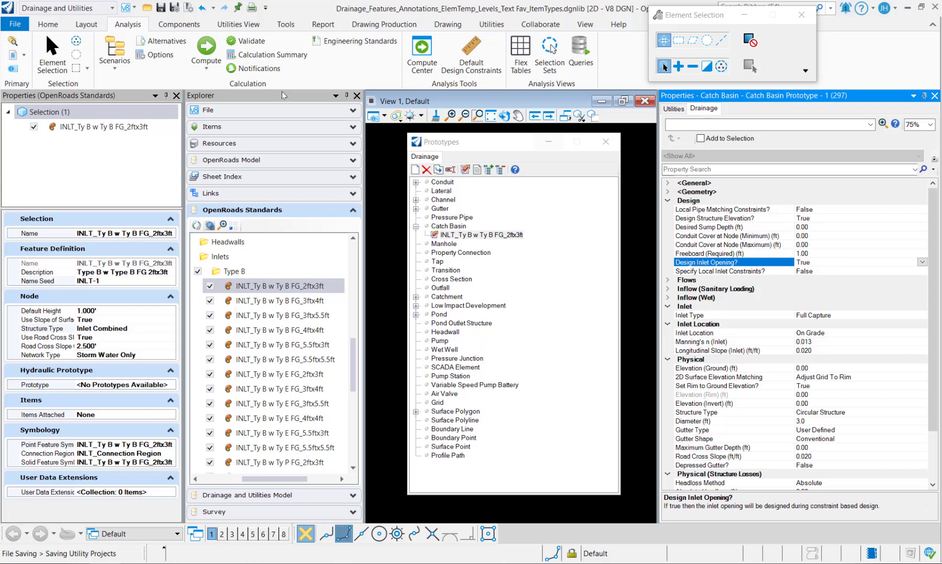
Check the design length tables of several Type B, Type C and Type D inlets in the Inlet Catalog
left_click(179, 24)
left_click(151, 69)
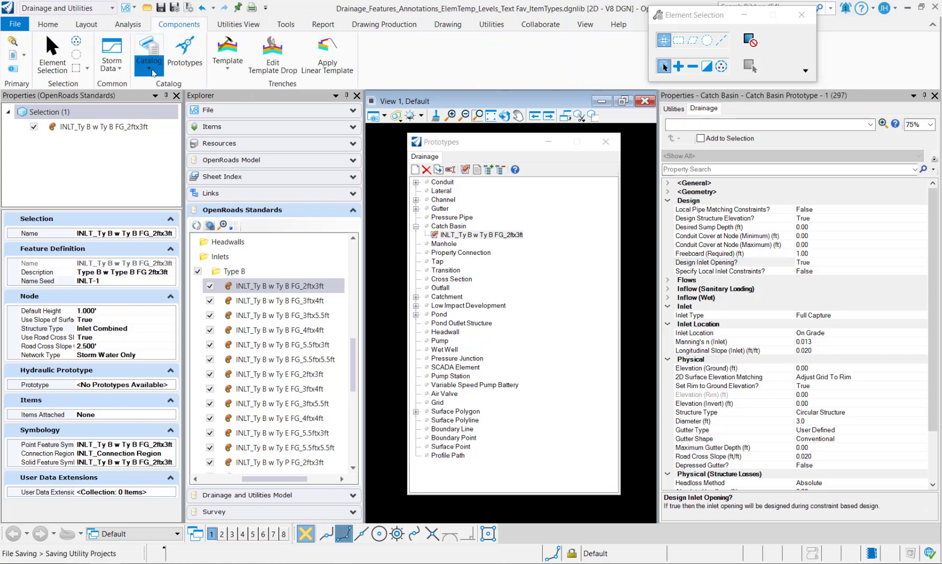
left_click(163, 84)
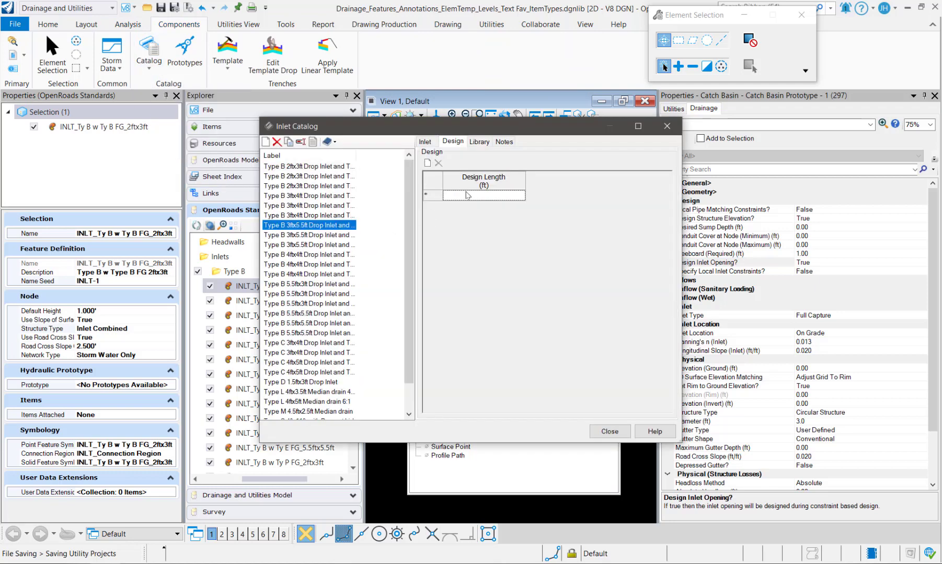
left_click(325, 285)
left_click(314, 344)
left_click(317, 383)
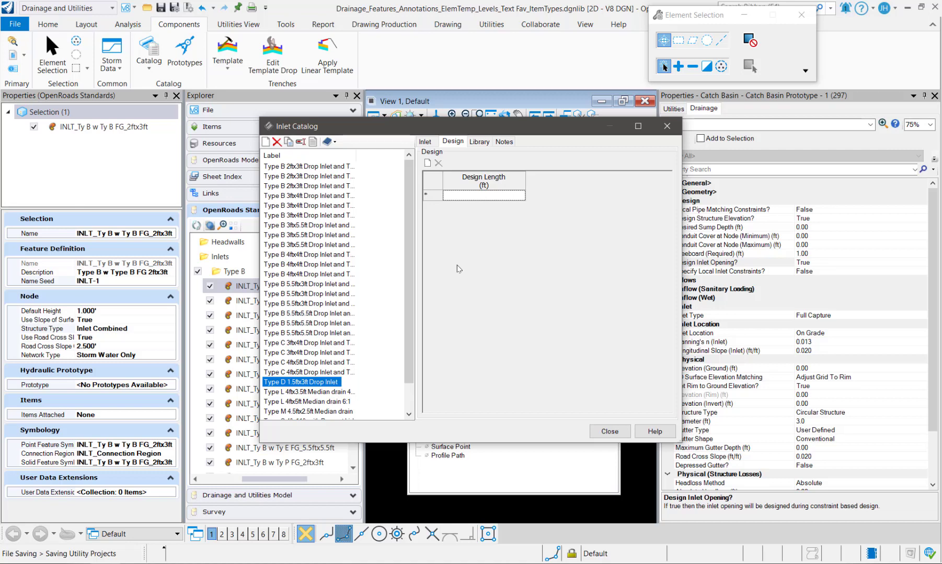
left_click(666, 126)
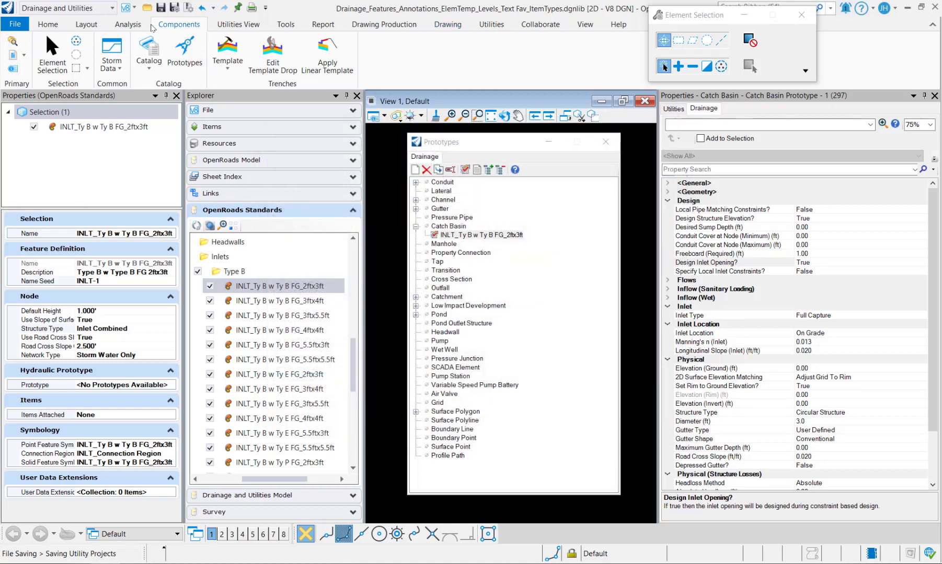
Review the maximum spread, gutter depth and on-grade efficiency limits for inlets in the default design constraints
left_click(128, 24)
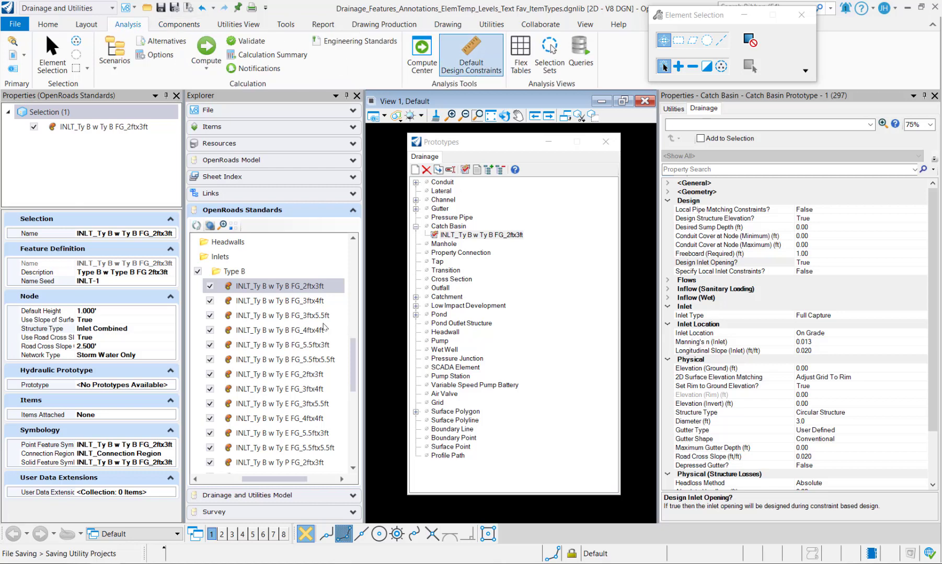
left_click(298, 172)
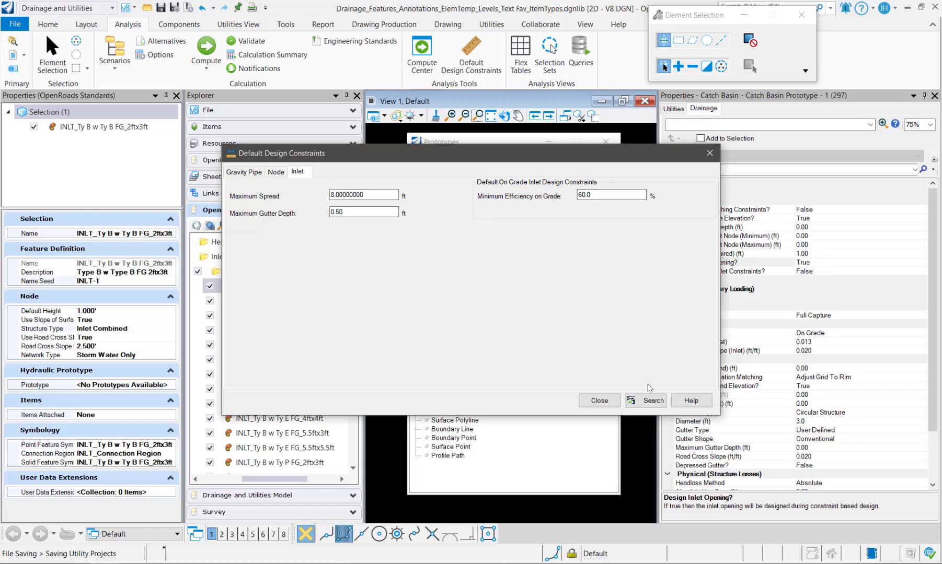
left_click(602, 402)
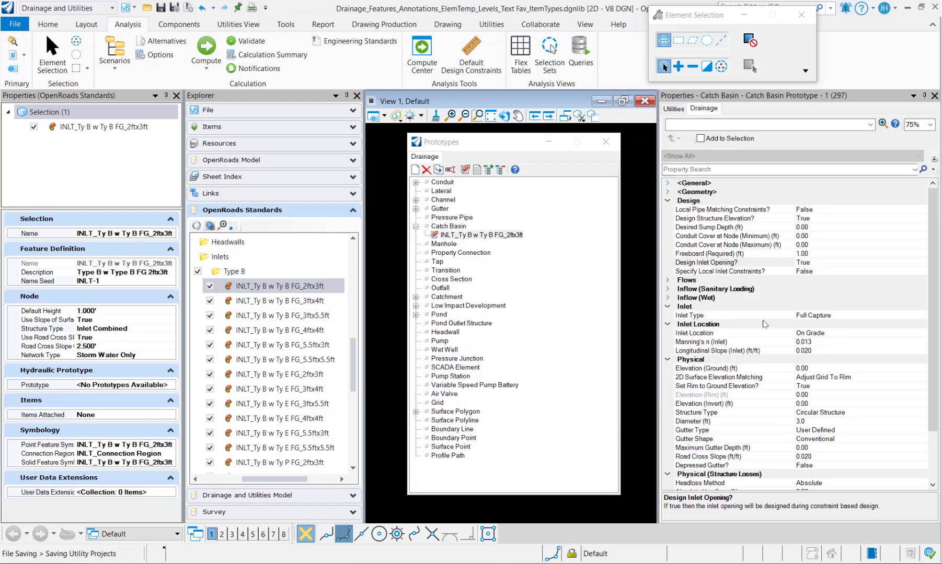
Set the prototype's inlet type to Catalog Inlet and assign the Type B 2ftx3ft Drop Inlet and Type B Grate
left_click(871, 318)
left_click(872, 316)
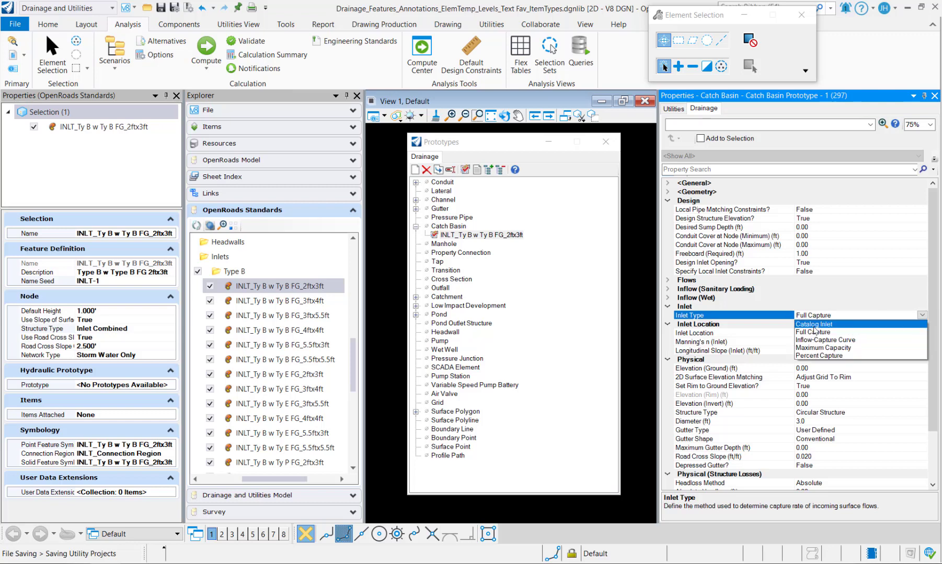
left_click(814, 325)
left_click(882, 325)
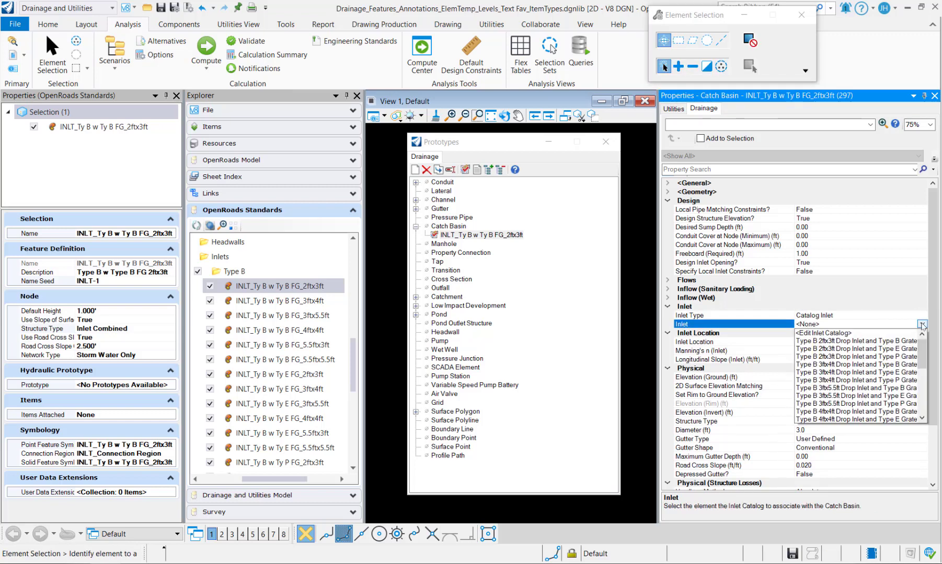
left_click(814, 341)
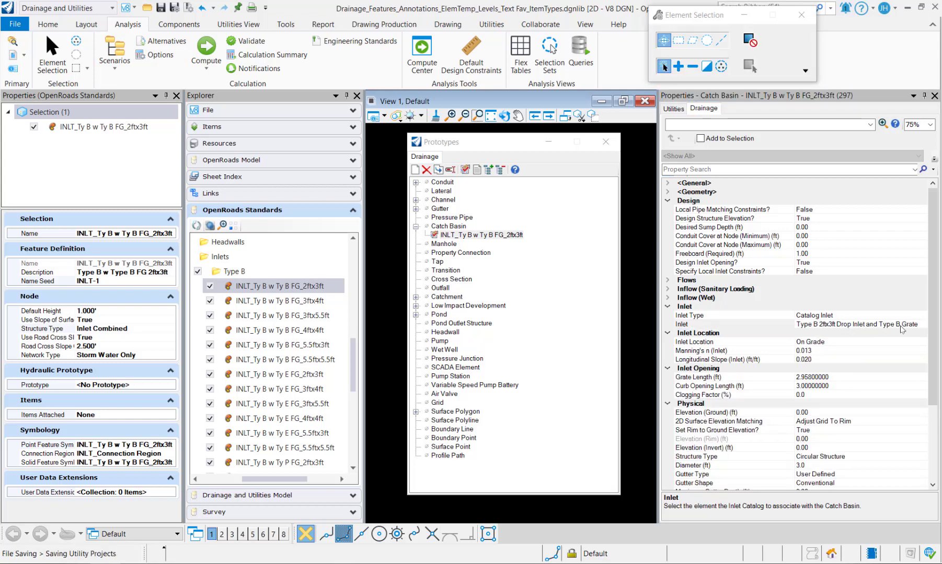
Choose On Grade as the prototype's inlet location
left_click(871, 343)
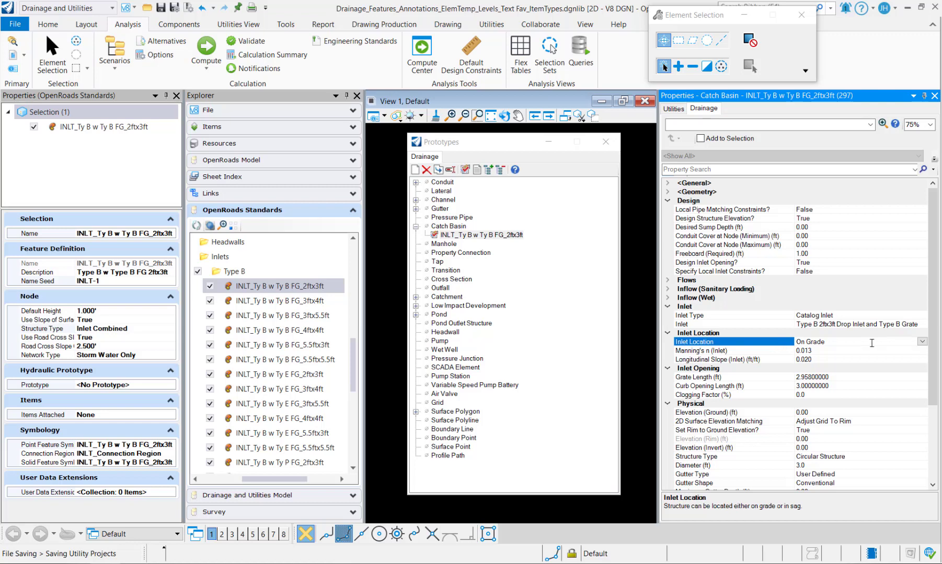
left_click(922, 342)
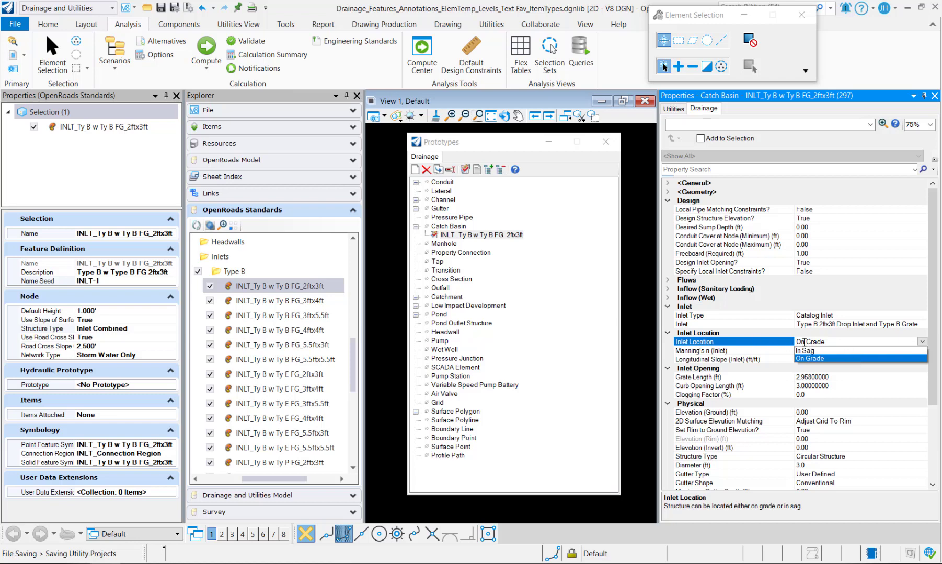
left_click(805, 360)
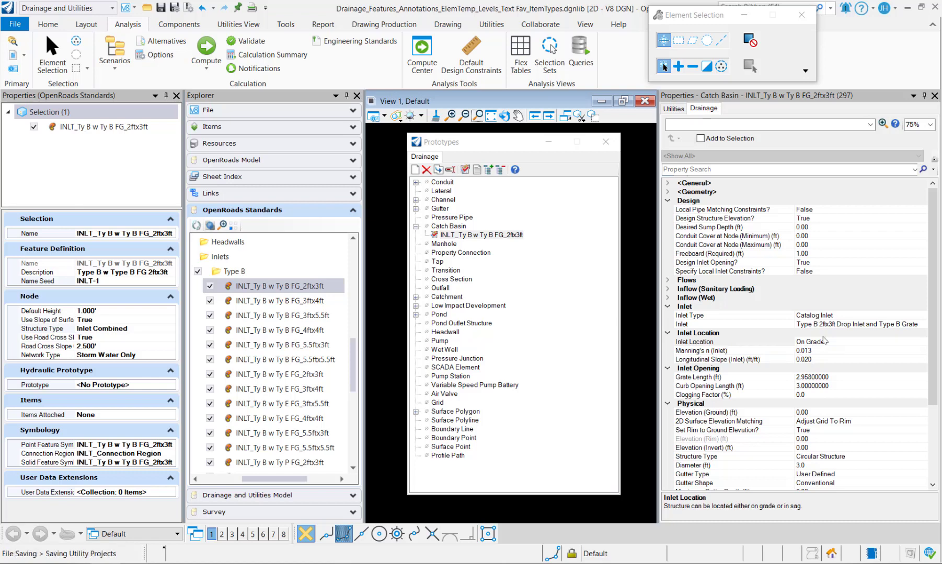
Review the inlet's Manning's n, longitudinal slope, grate length, curb opening length and clogging factor
left_click(782, 351)
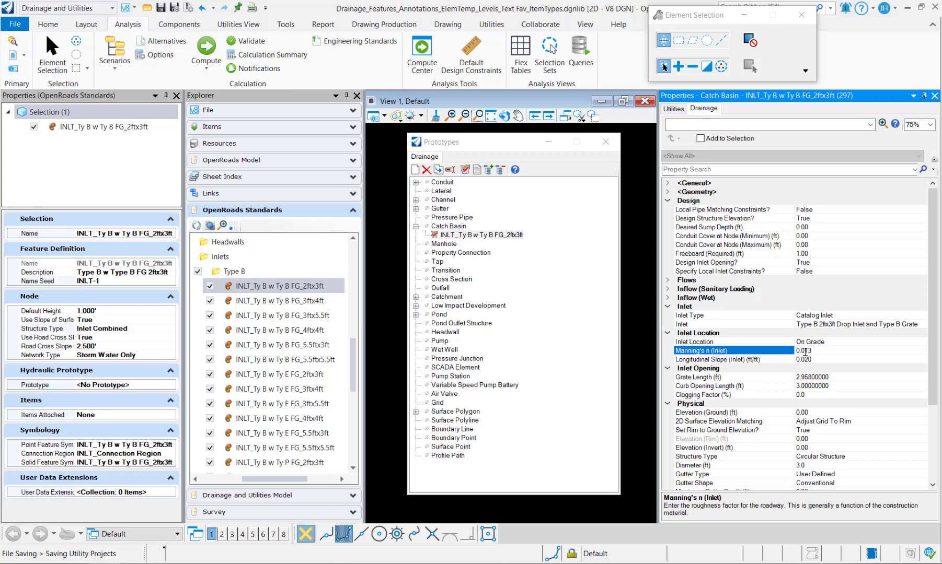
left_click(781, 361)
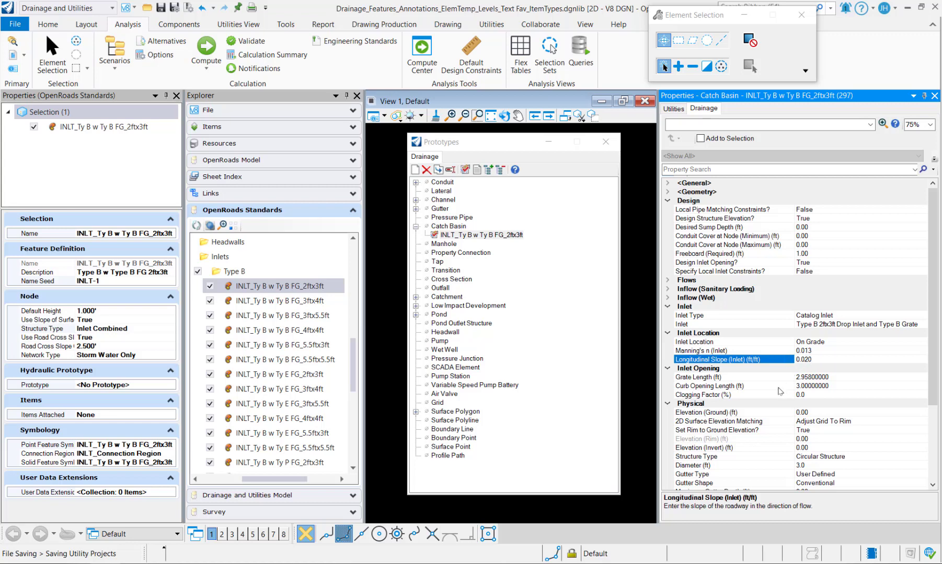
left_click(699, 379)
left_click(699, 387)
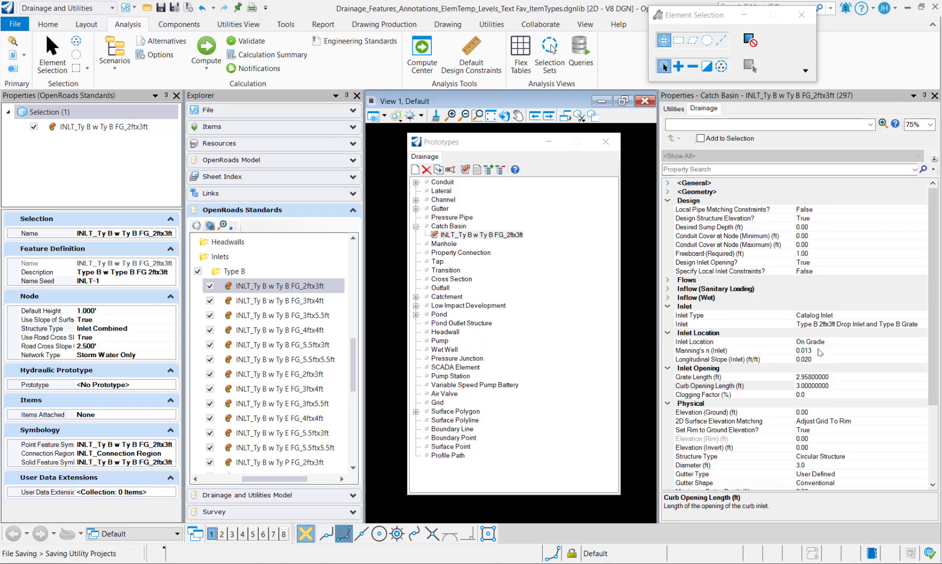
left_click(754, 397)
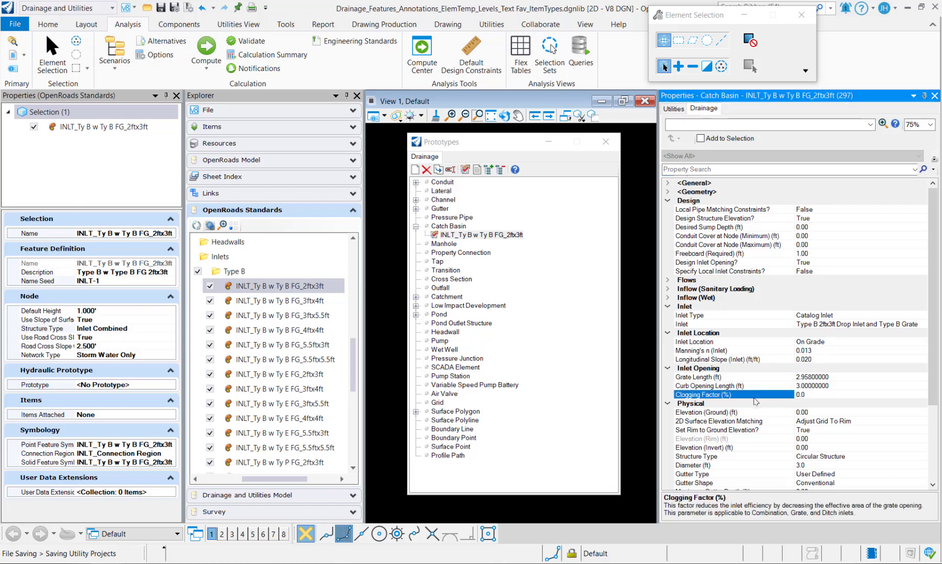